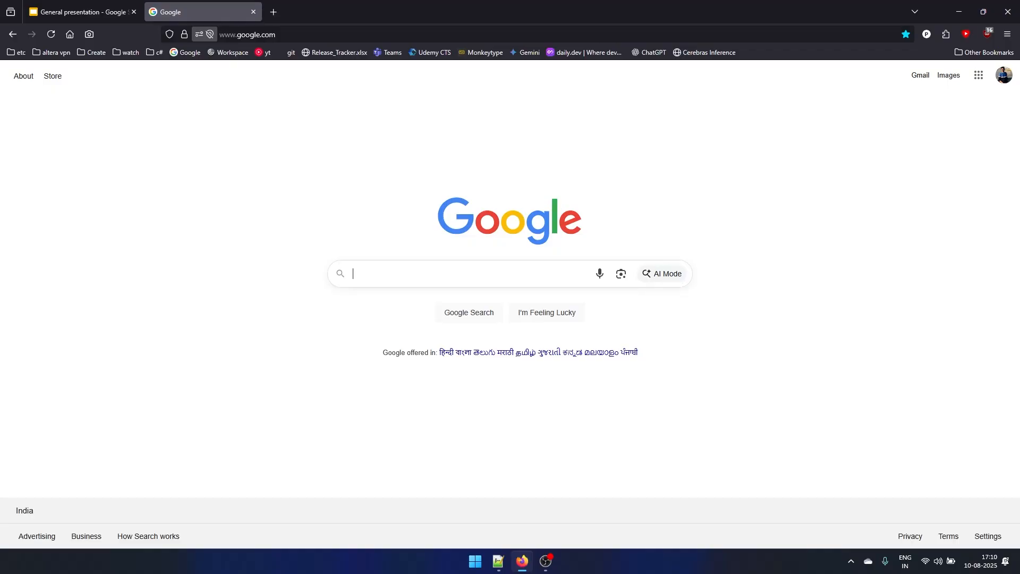
# - Search Google for "download sql server" and download the SQL Server 2022 Developer installer from Microsoft's SQL Server downloads page
pyautogui.write('download sql server')
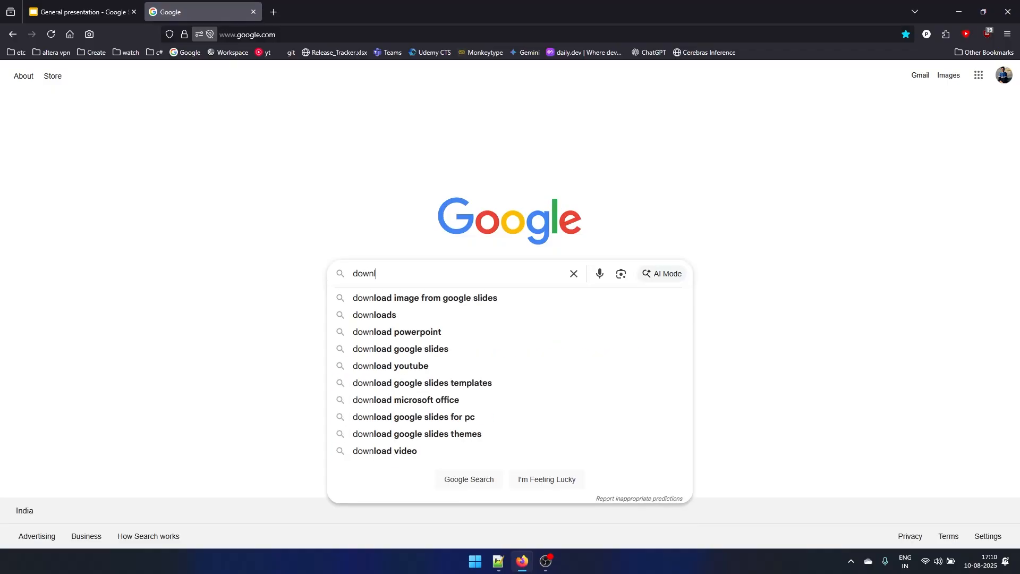
pyautogui.press('Return')
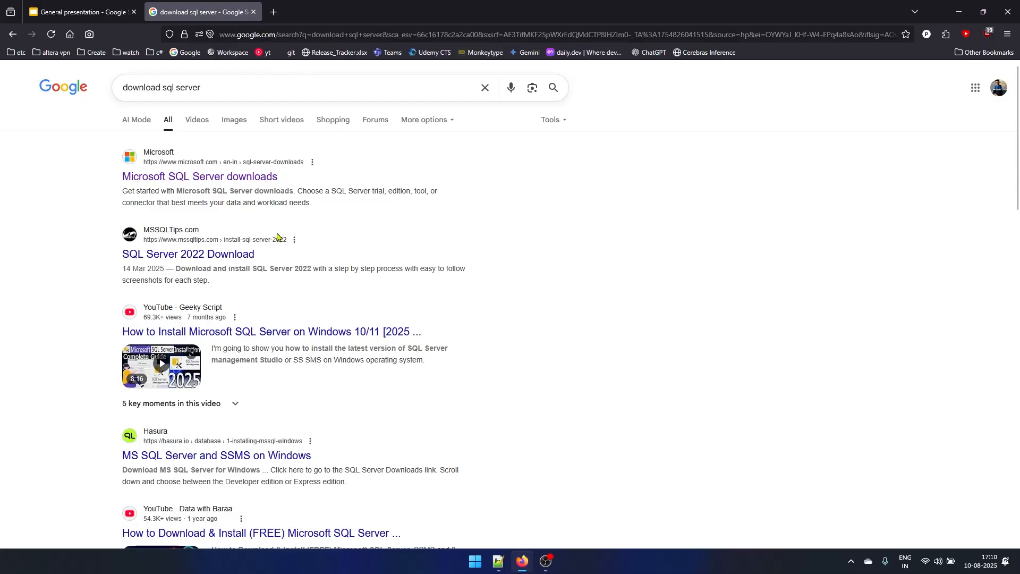
pyautogui.click(134, 182)
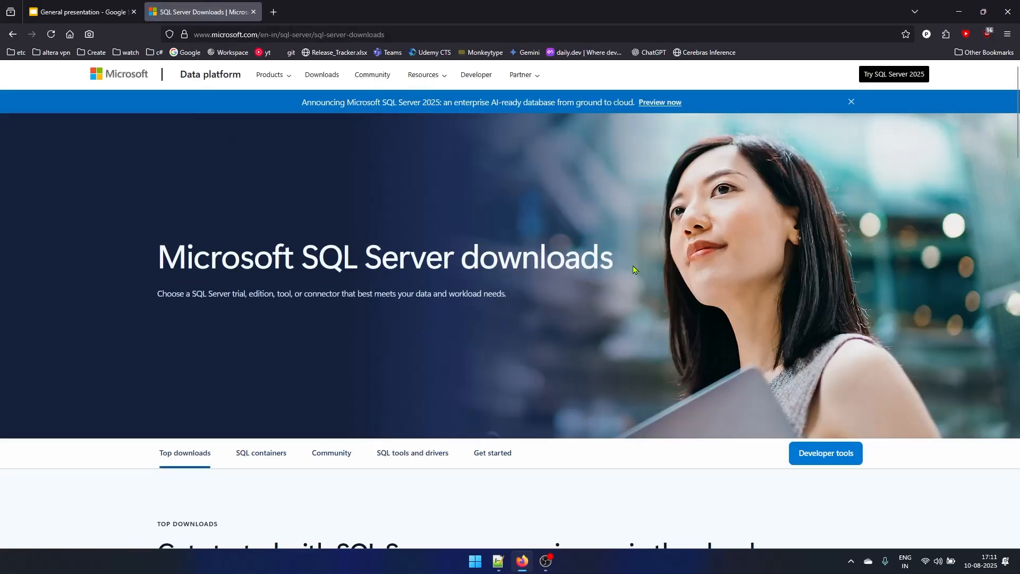
pyautogui.scroll(-6, 633, 270)
pyautogui.scroll(-1, 633, 269)
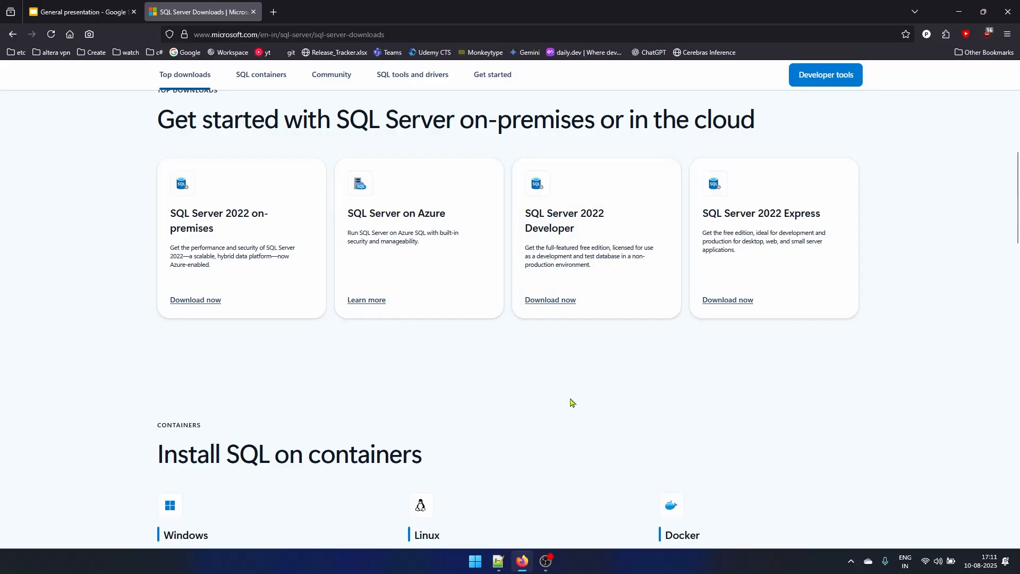
pyautogui.click(569, 298)
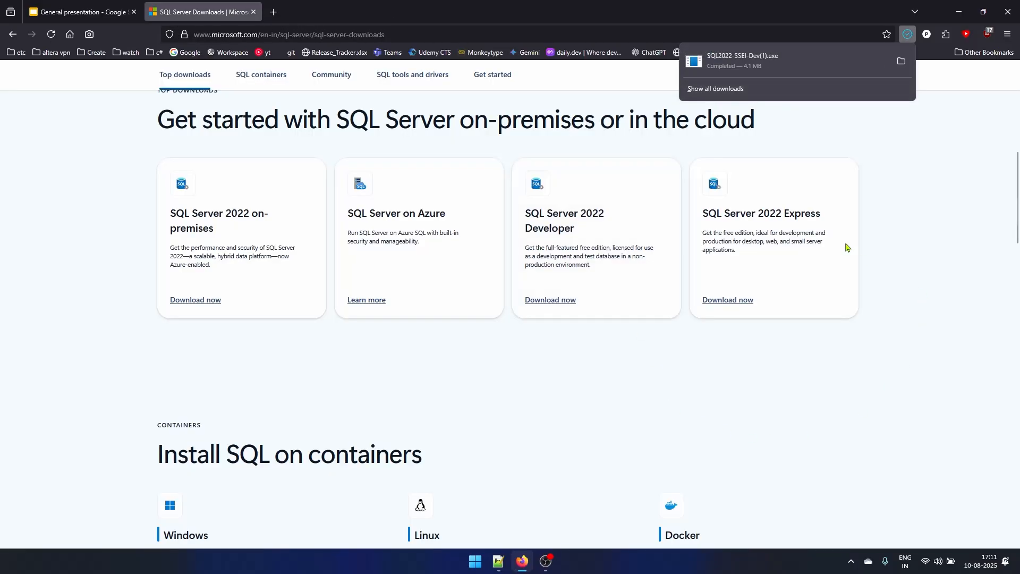
# - Run SQL2022-SSEI-Dev.exe from the Downloads folder and choose the Basic installation type
pyautogui.click(120, 389)
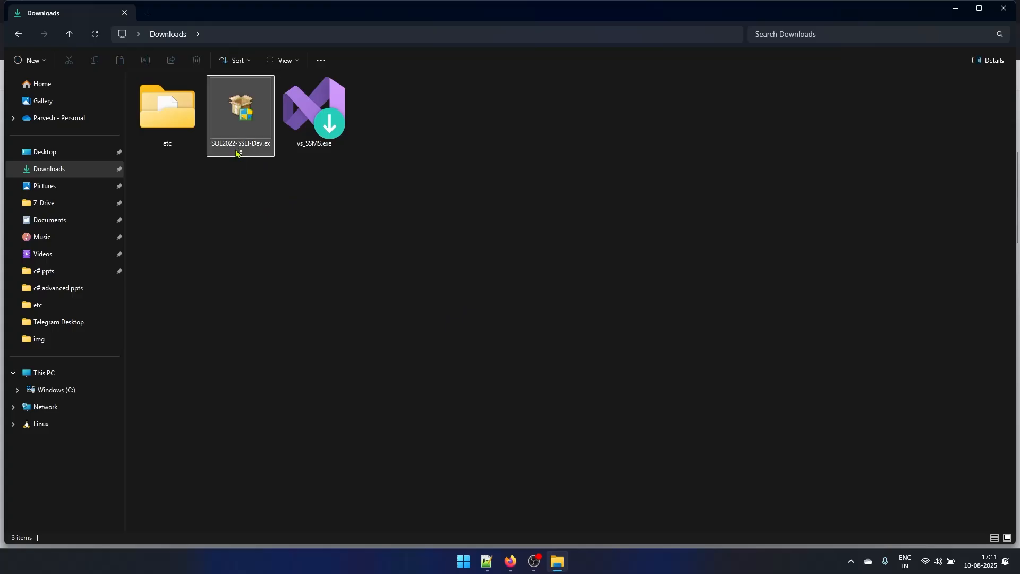
pyautogui.doubleClick(233, 106)
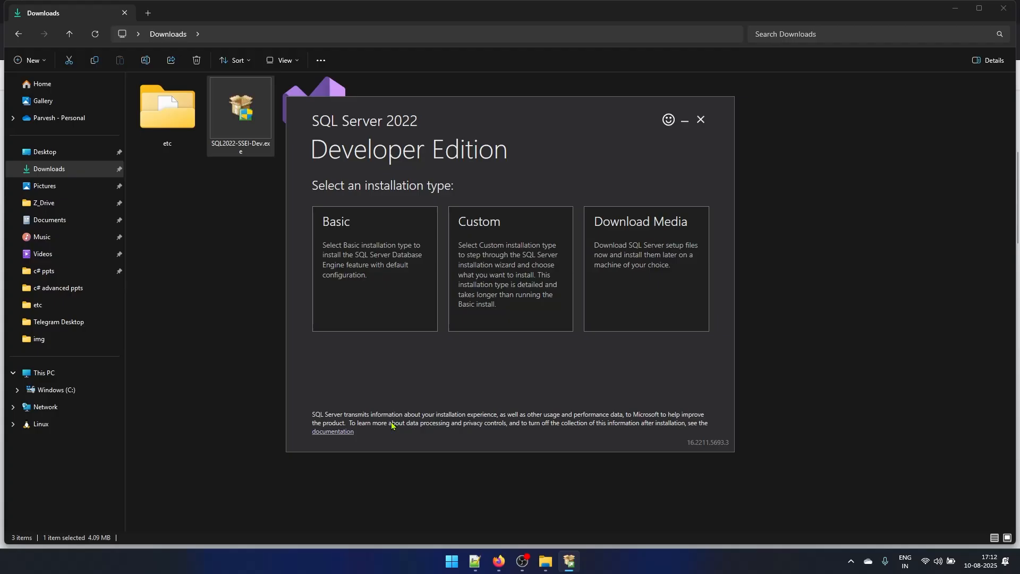
pyautogui.click(359, 266)
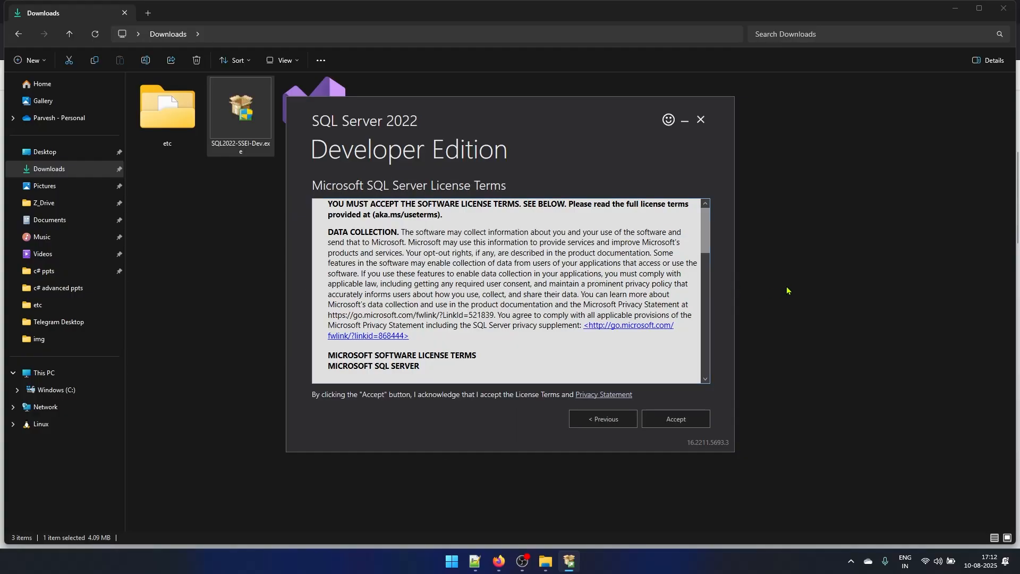
# - Accept the SQL Server license terms and install to C:\Program Files\Microsoft SQL Server
pyautogui.click(706, 263)
pyautogui.moveTo(706, 263); pyautogui.dragTo(706, 360)
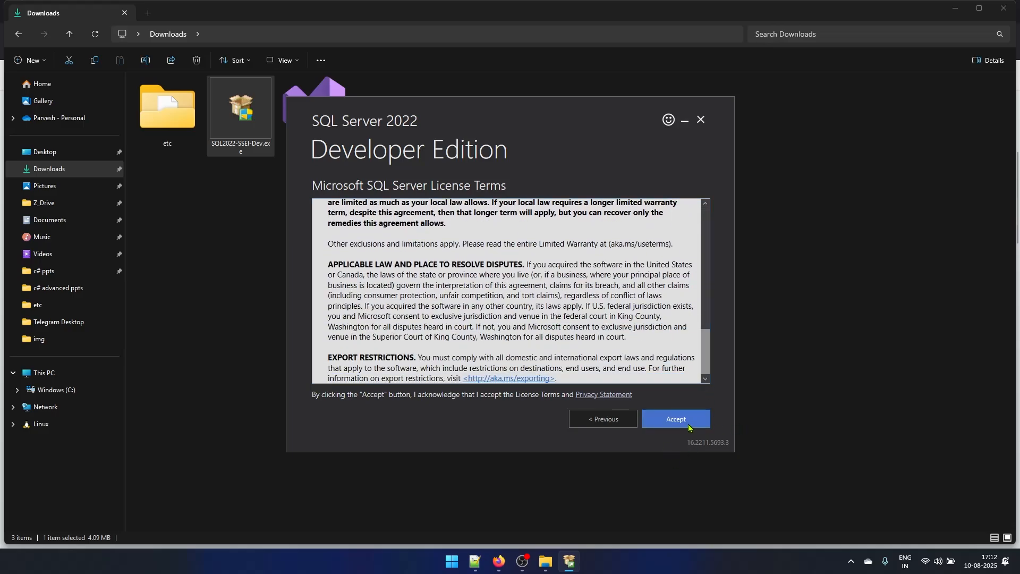
pyautogui.click(688, 425)
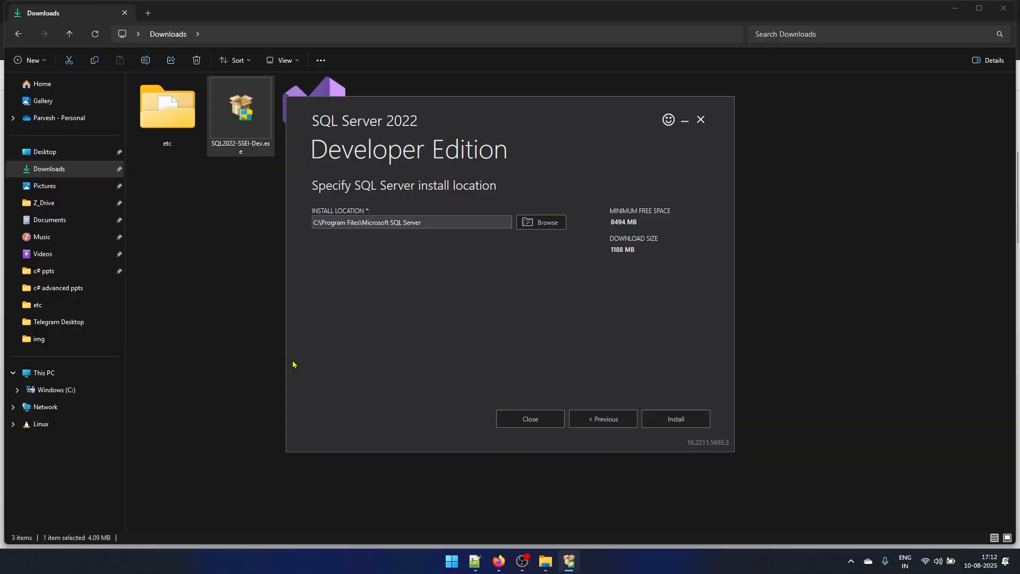
pyautogui.click(672, 422)
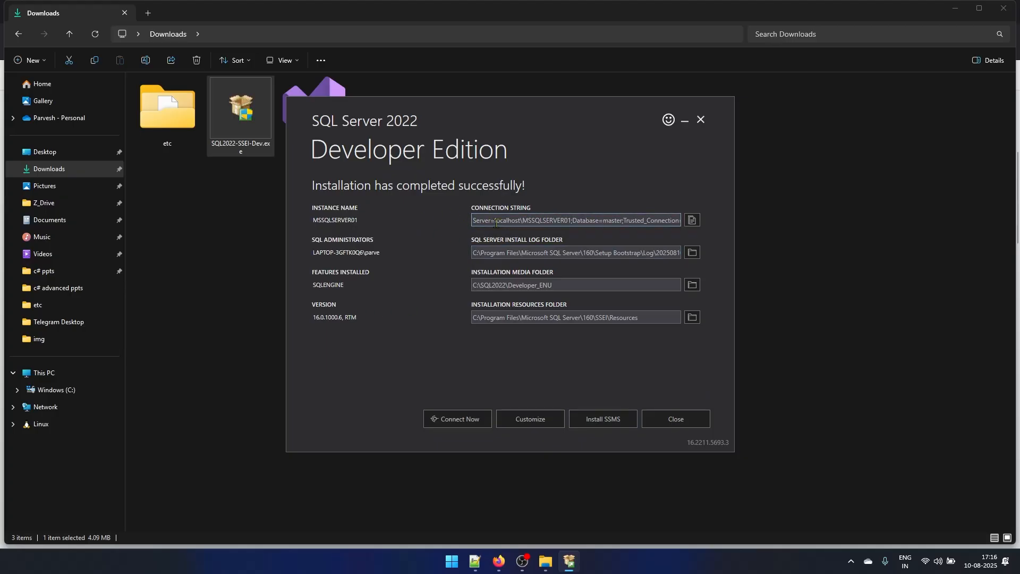
# - Select the connection string on the installation summary, and close the SQL Server installer, confirming the exit
pyautogui.moveTo(494, 222); pyautogui.dragTo(665, 224)
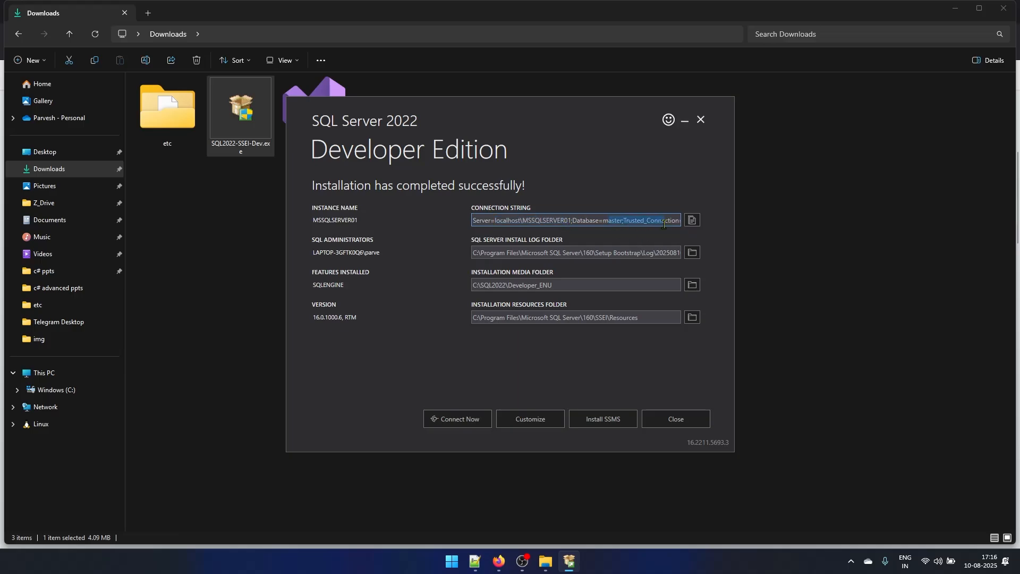
pyautogui.moveTo(473, 222); pyautogui.dragTo(690, 221)
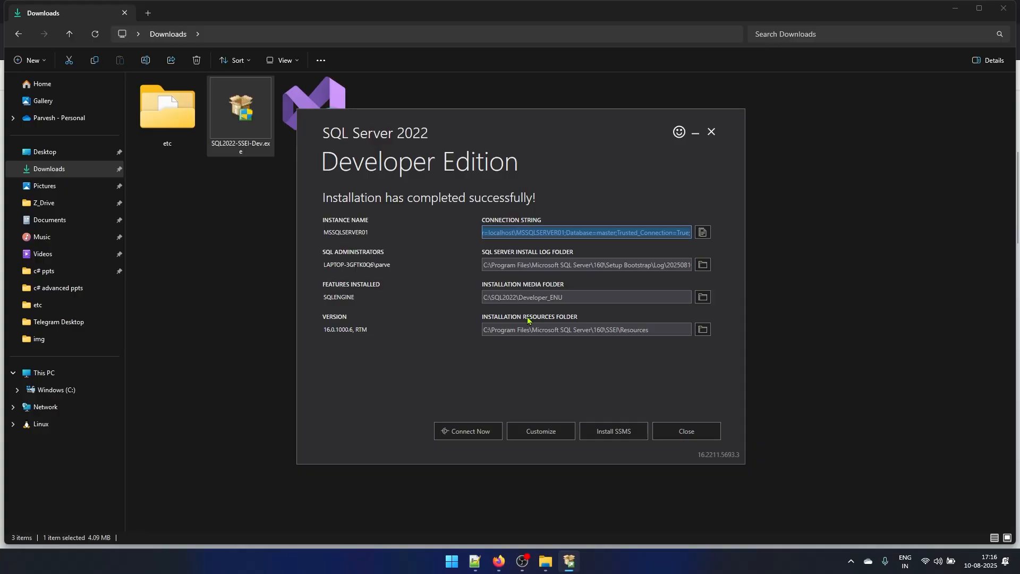
pyautogui.click(712, 433)
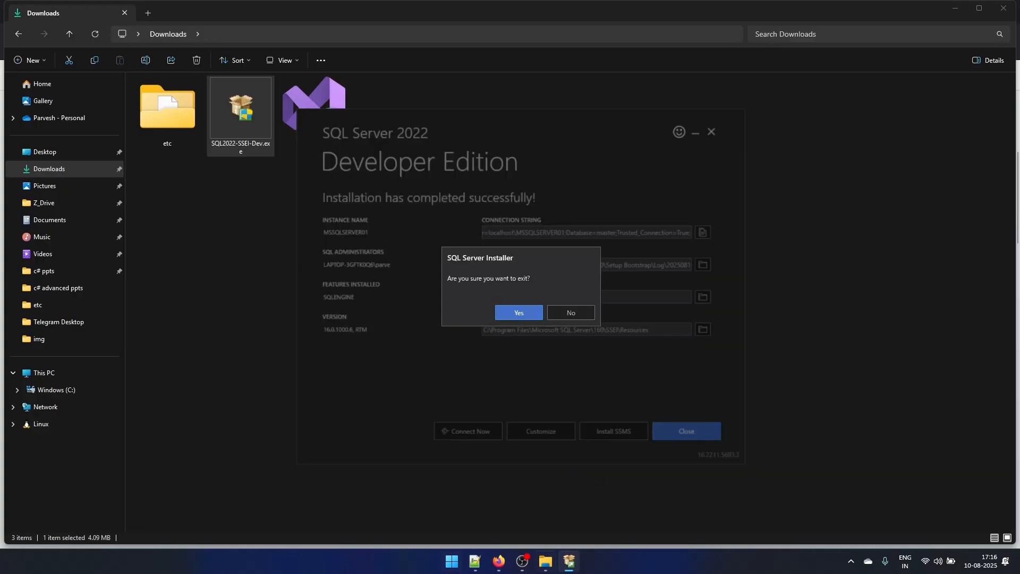
pyautogui.click(509, 317)
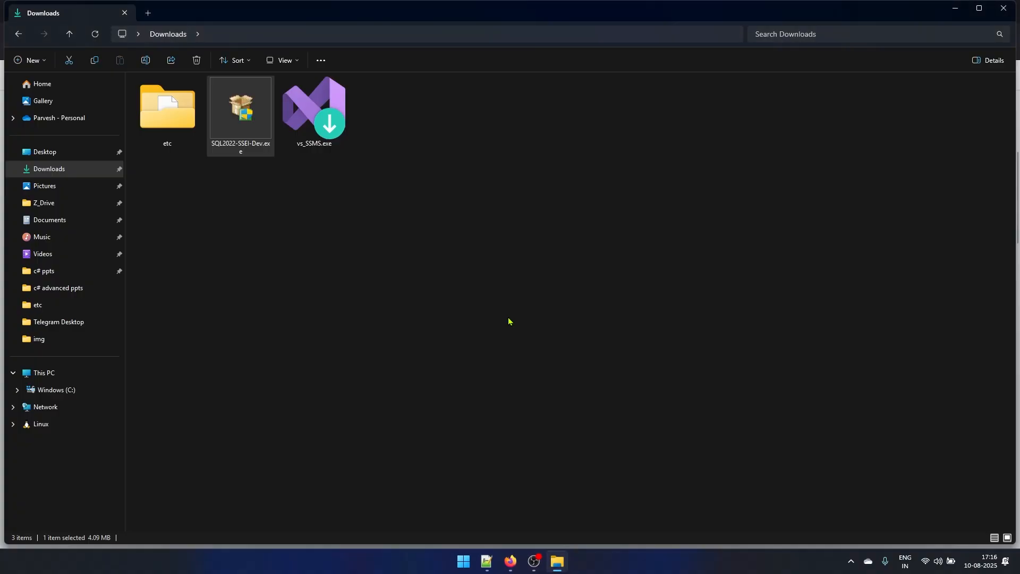
# - Launch the sqlcmd utility from the Windows search and reposition its window nearer the screen's centre
pyautogui.click(463, 562)
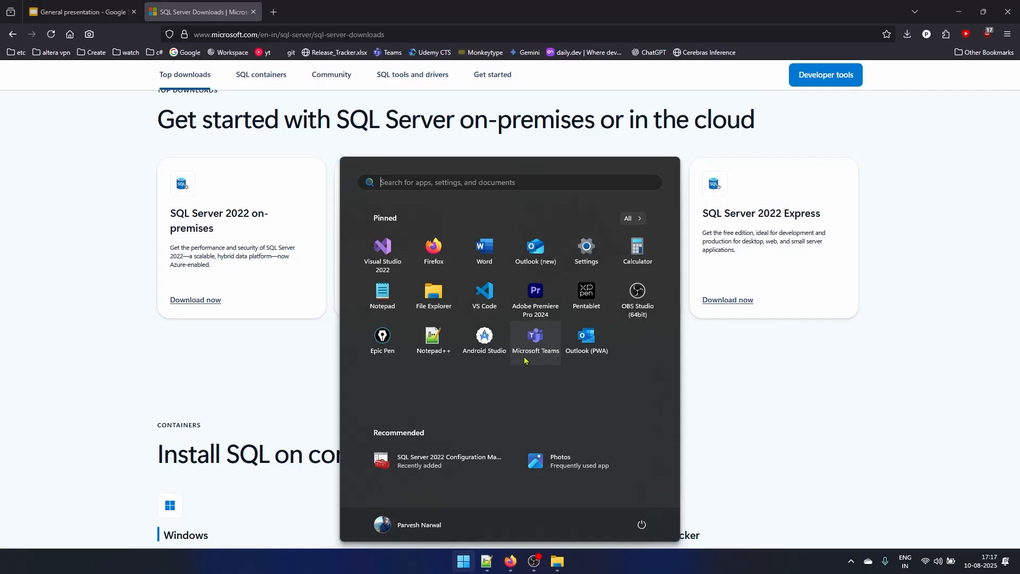
pyautogui.write('sqlcmd')
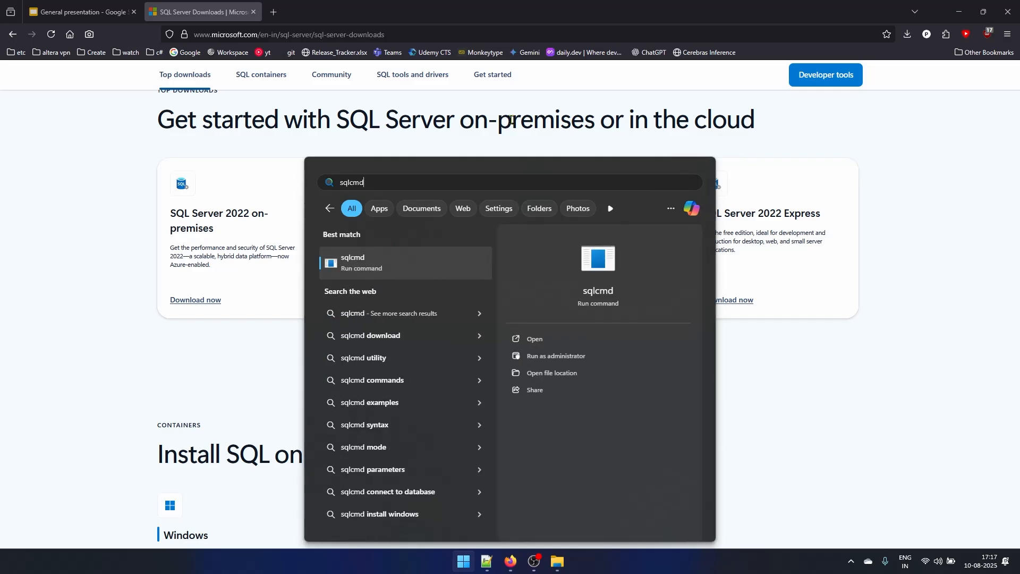
pyautogui.press('Return')
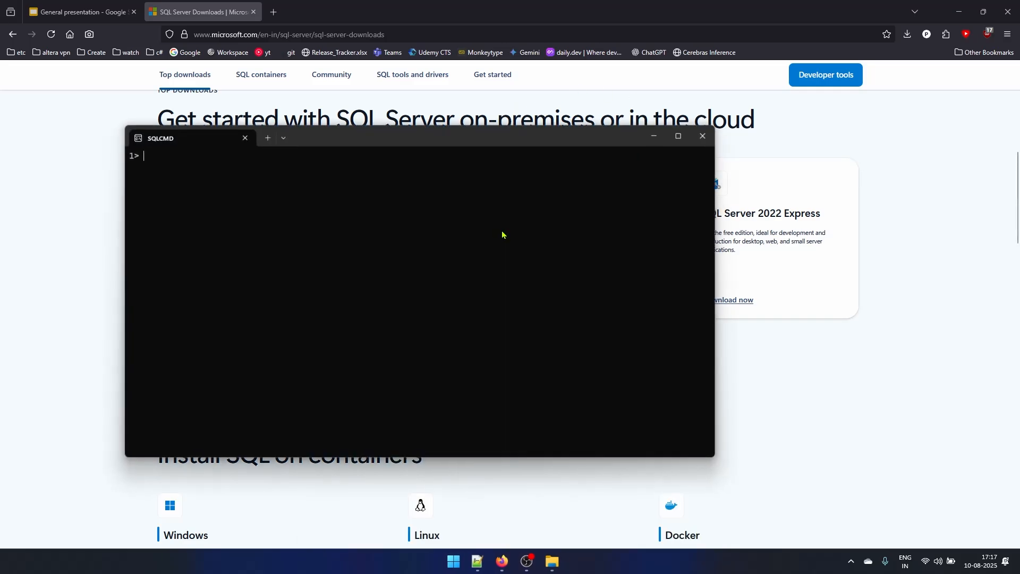
pyautogui.moveTo(406, 141); pyautogui.dragTo(542, 125)
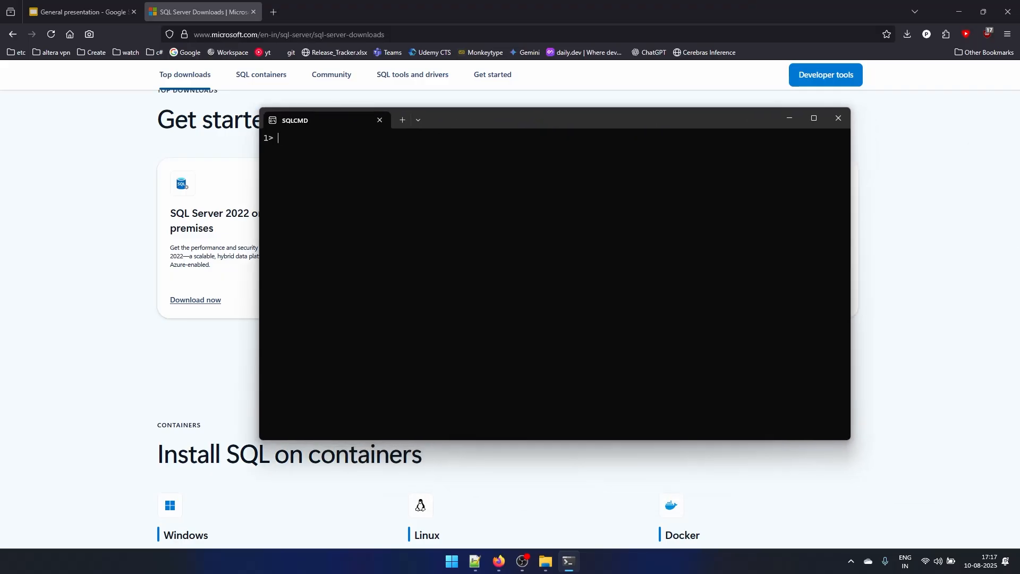
# - Run "select getdate()" with "go" in sqlcmd, highlight the returned date, and close the sqlcmd window
pyautogui.write('select getdate()')
pyautogui.press('Return')
pyautogui.write('go')
pyautogui.press('Return')
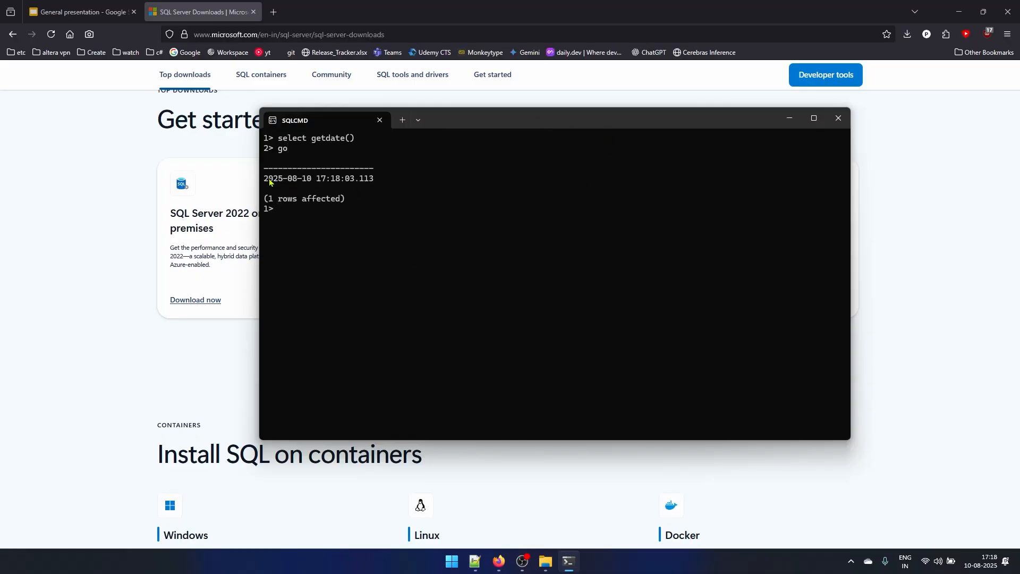
pyautogui.moveTo(264, 181); pyautogui.dragTo(384, 181)
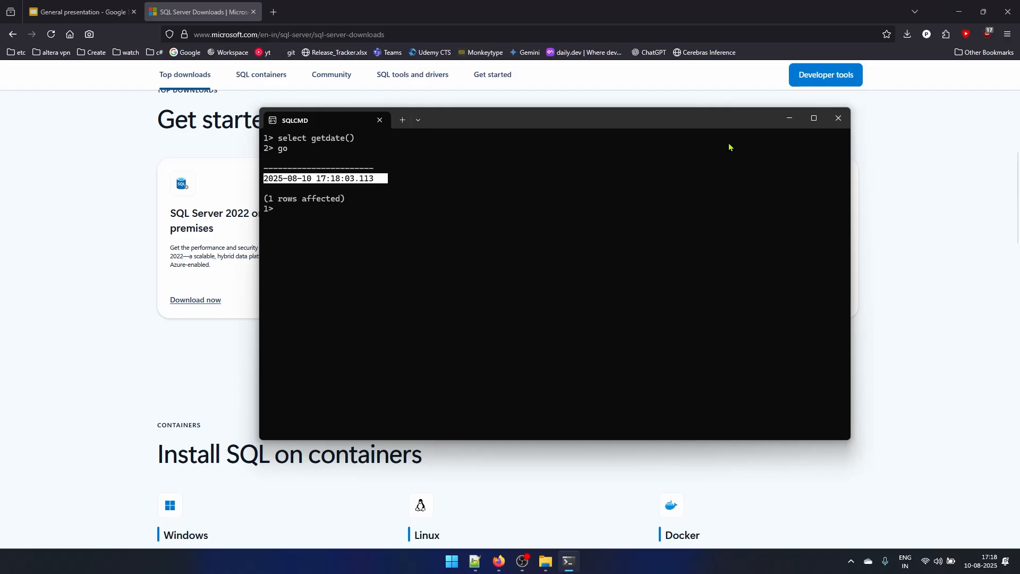
pyautogui.click(839, 119)
# - Search Google for "ssms" and download SSMS 21 from the Microsoft Learn page Install SQL Server Management Studio
pyautogui.scroll(2, 276, 194)
pyautogui.scroll(1, 275, 194)
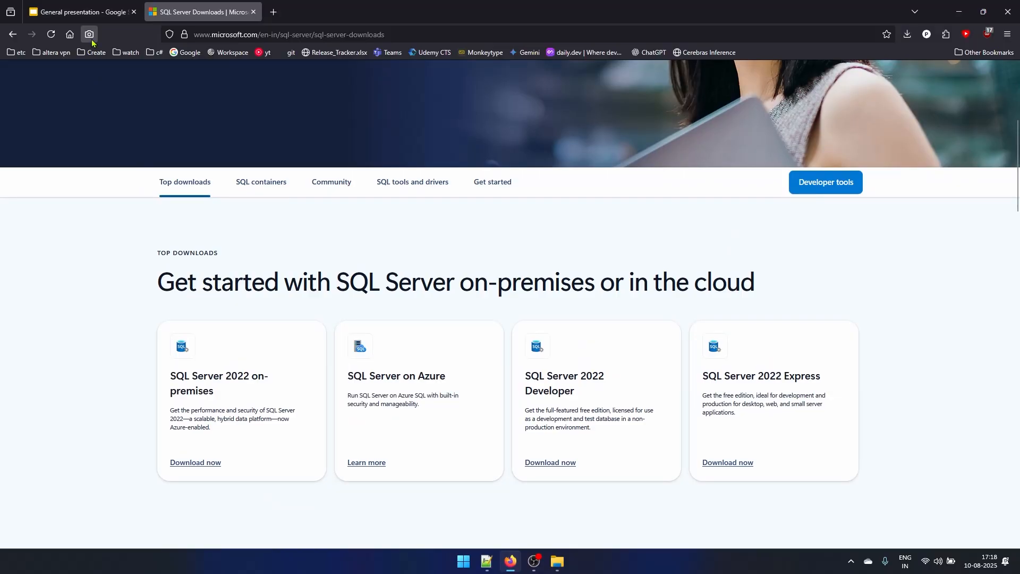
pyautogui.click(70, 35)
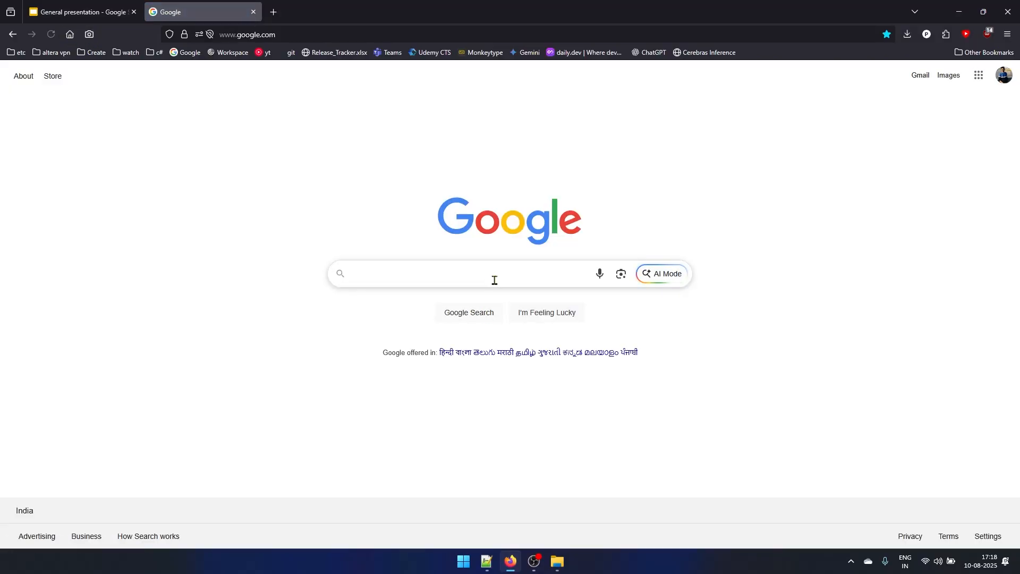
pyautogui.write('ssms')
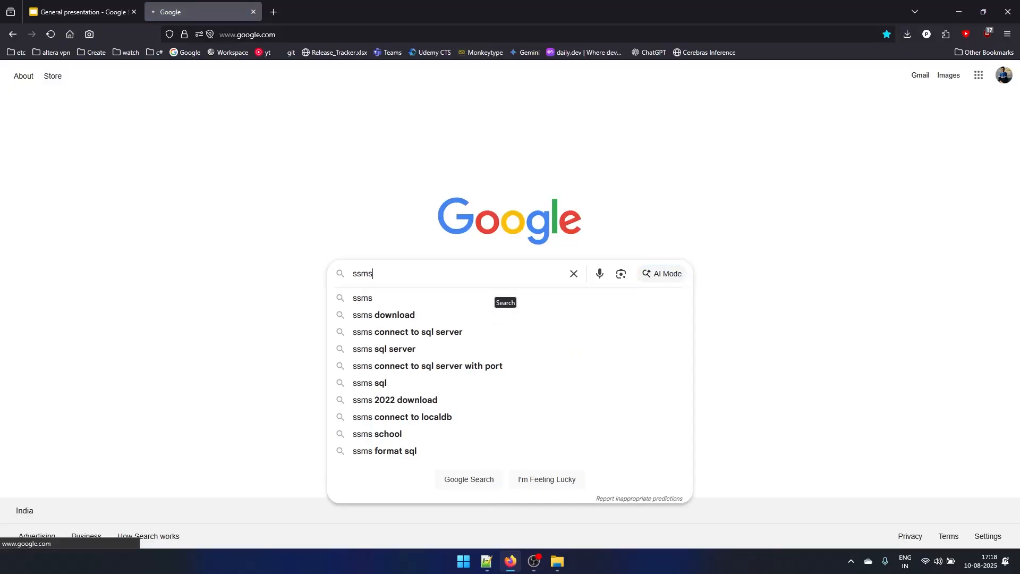
pyautogui.press('Return')
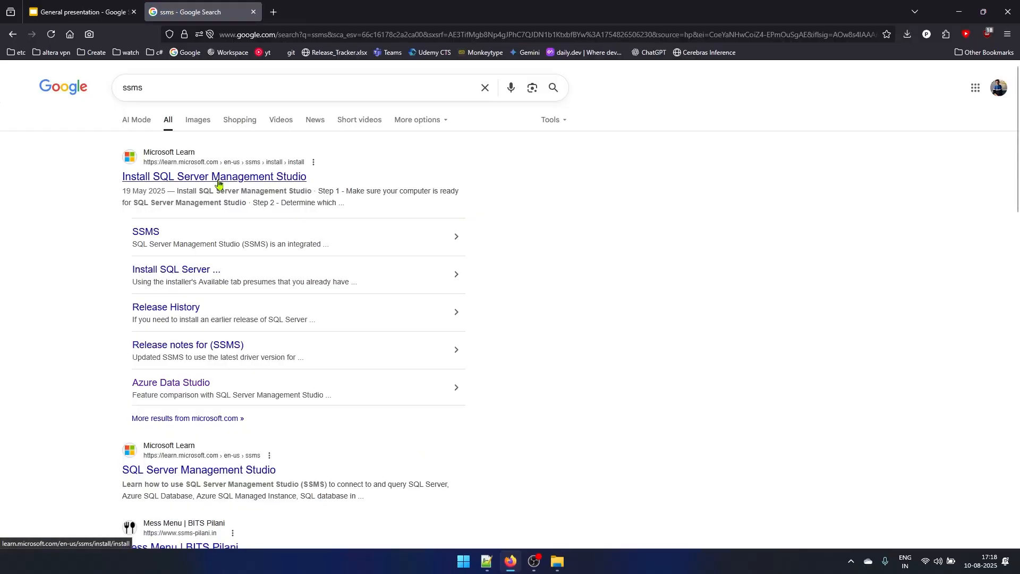
pyautogui.click(218, 183)
pyautogui.scroll(-7, 591, 262)
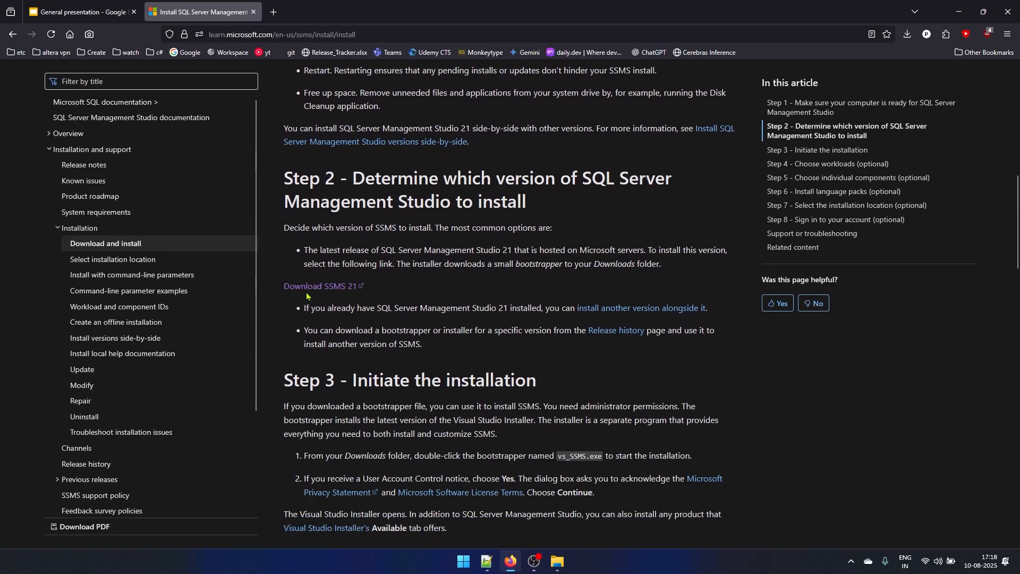
pyautogui.click(341, 291)
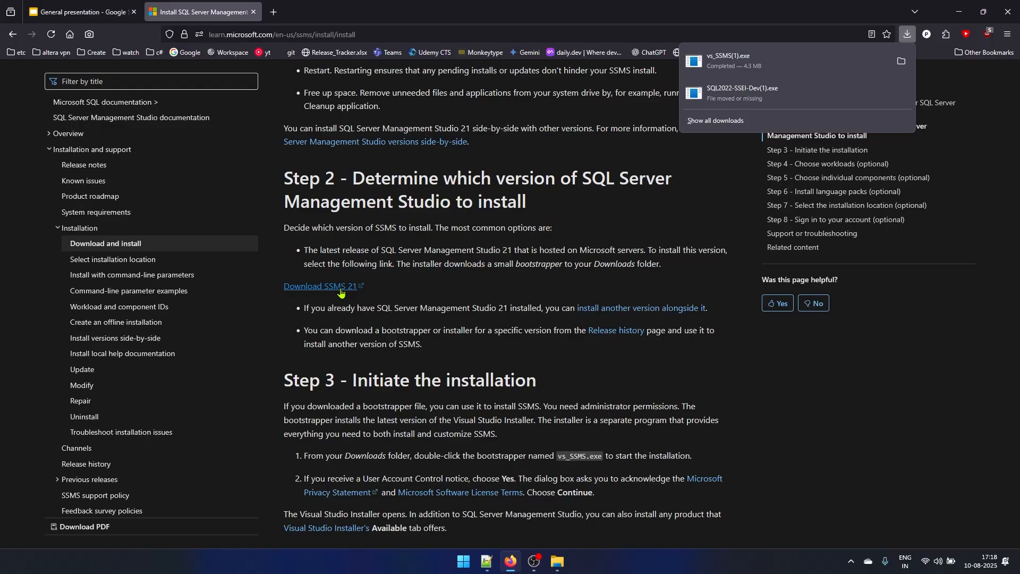
# - Run the downloaded vs_SSMS(1).exe and install SQL Server Management Studio 21 without any optional workloads
pyautogui.click(712, 64)
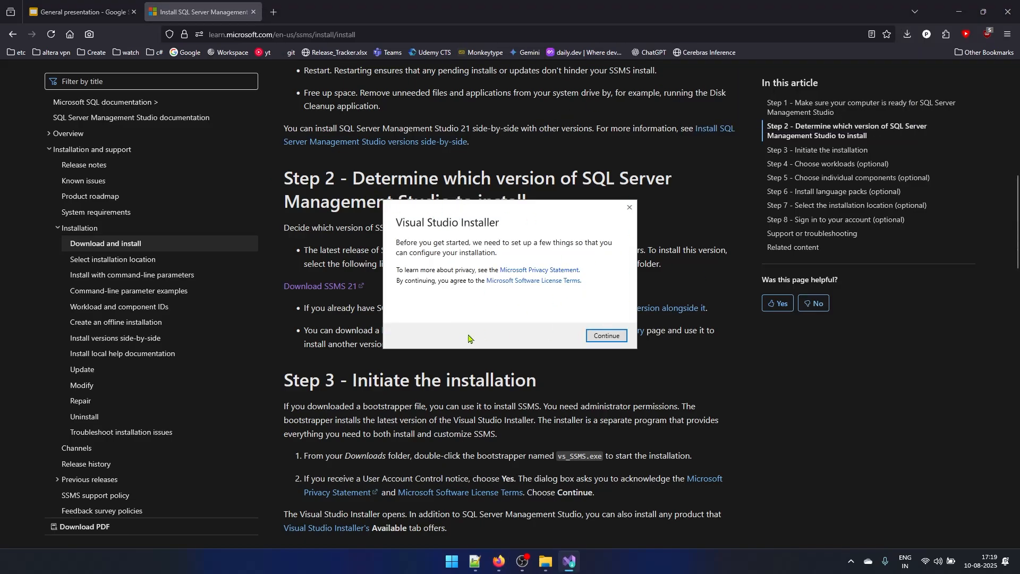
pyautogui.click(597, 339)
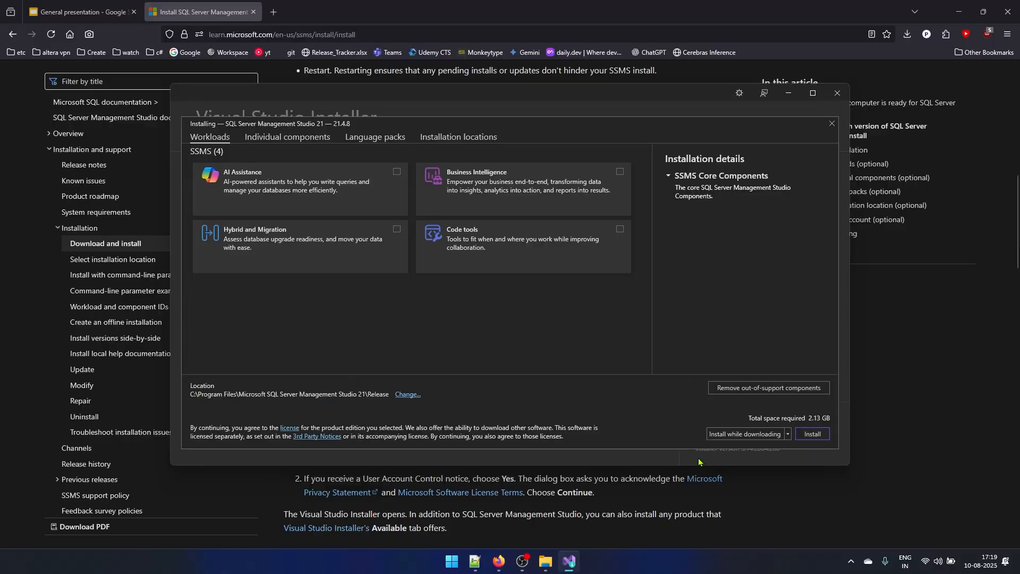
pyautogui.click(821, 435)
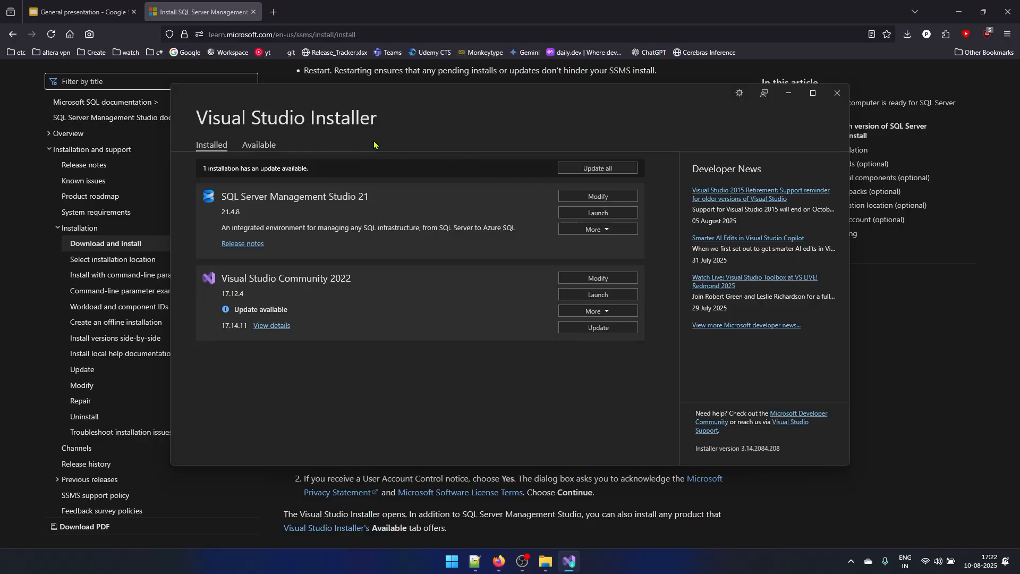
# - Launch SQL Server Management Studio 21, skipping the account sign-in and keeping the classic connection dialog
pyautogui.click(597, 213)
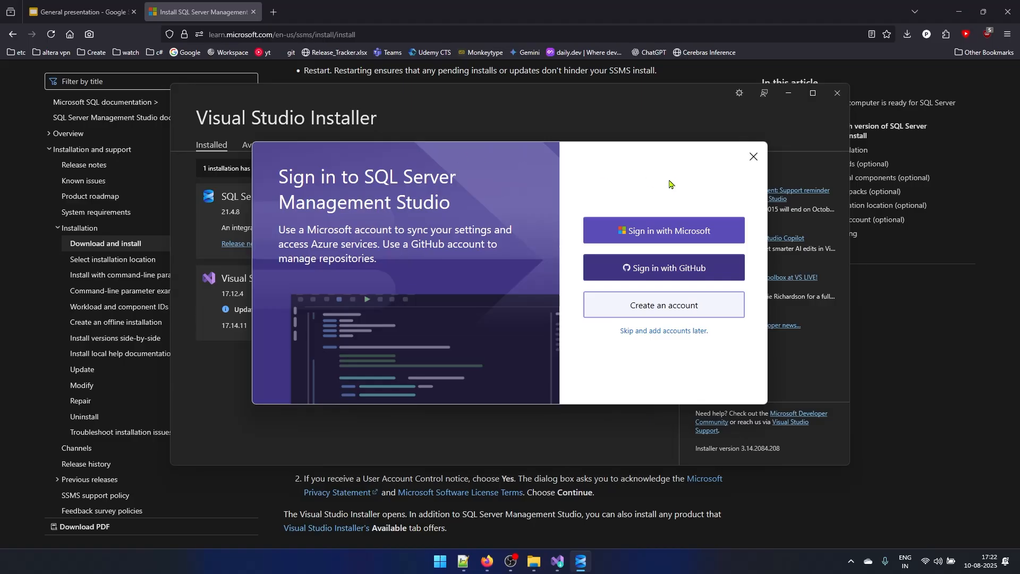
pyautogui.click(640, 332)
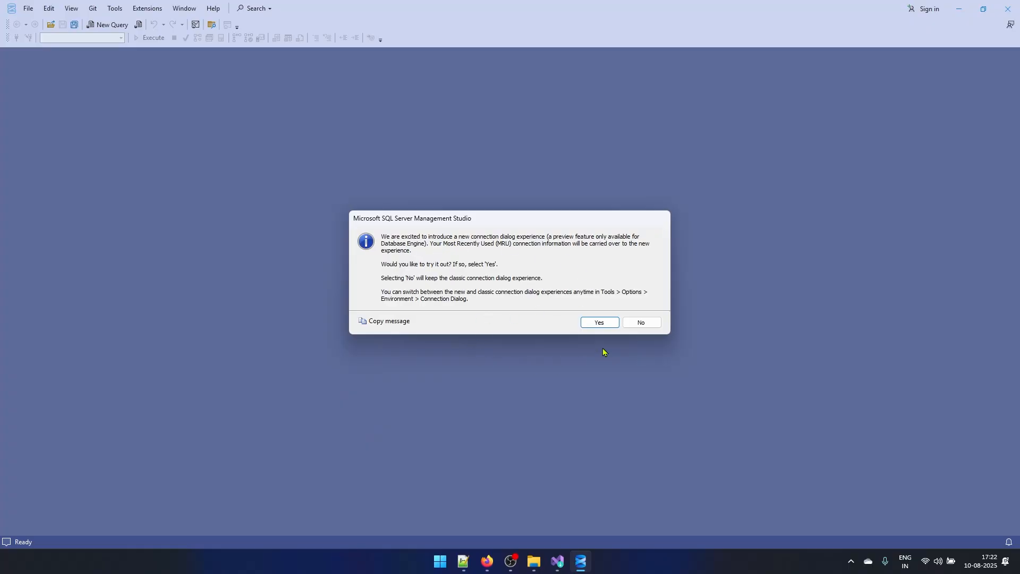
pyautogui.click(642, 323)
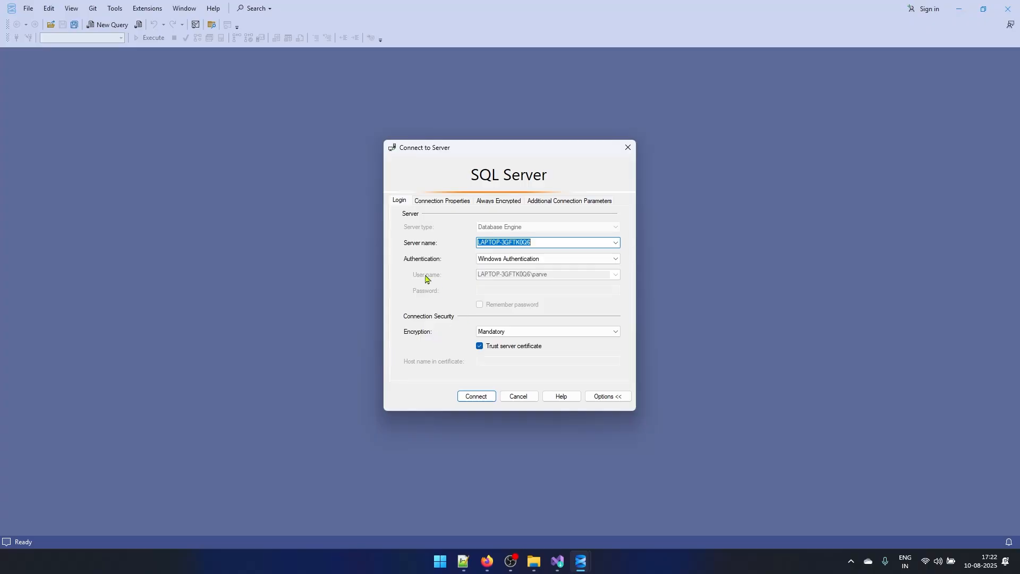
# - Connect to the local server with Windows Authentication and open a new query for it
pyautogui.click(549, 243)
pyautogui.click(477, 398)
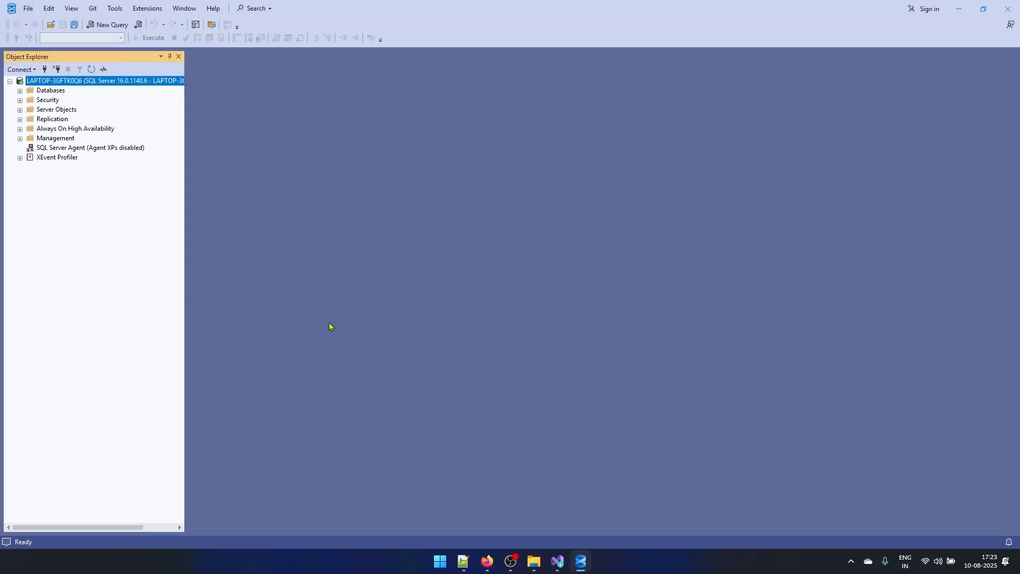
pyautogui.rightClick(89, 85)
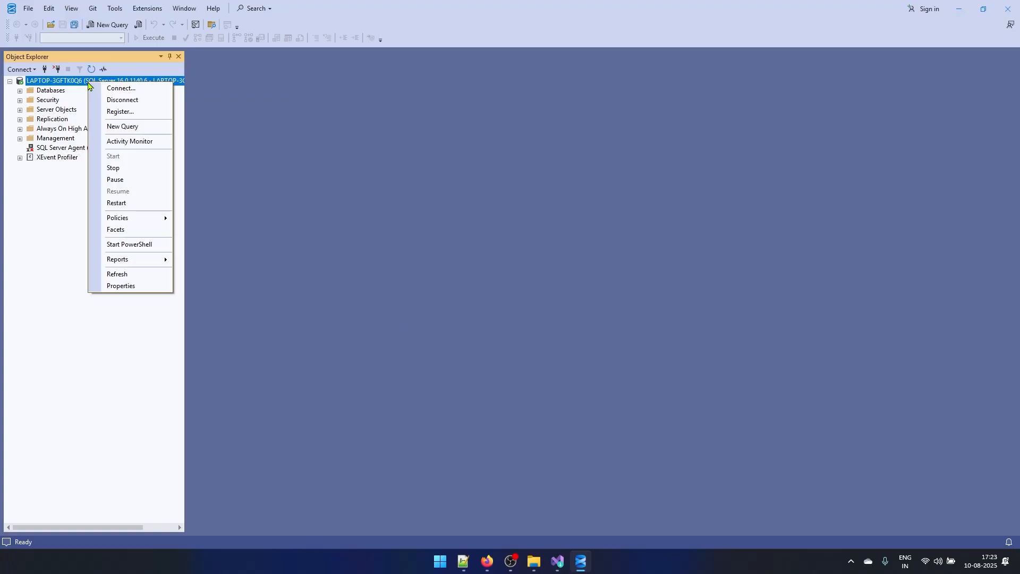
pyautogui.click(122, 127)
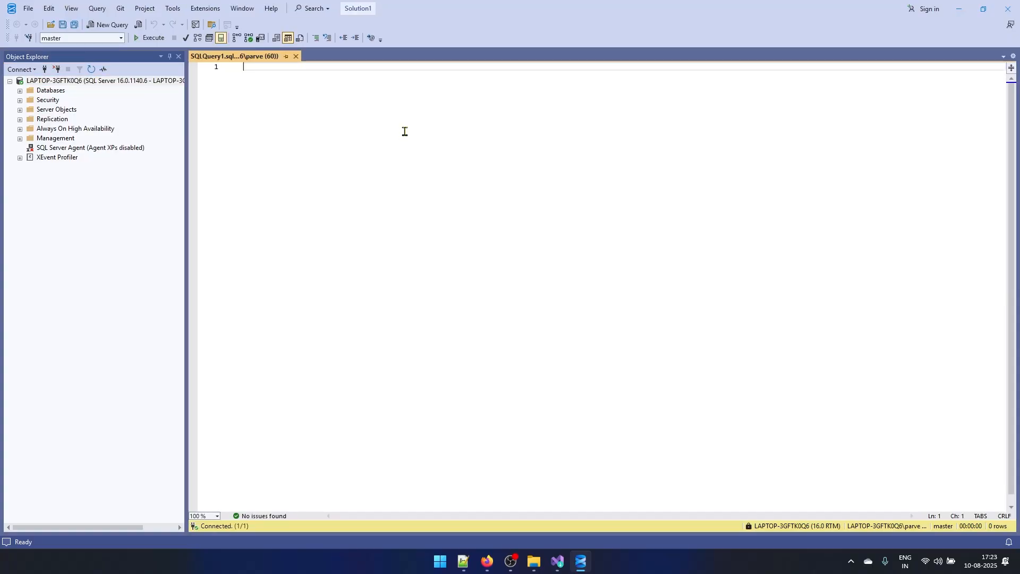
# - Write the query "select GETDATE()", execute it, and select the returned date cell to check it
pyautogui.write('select getdate')
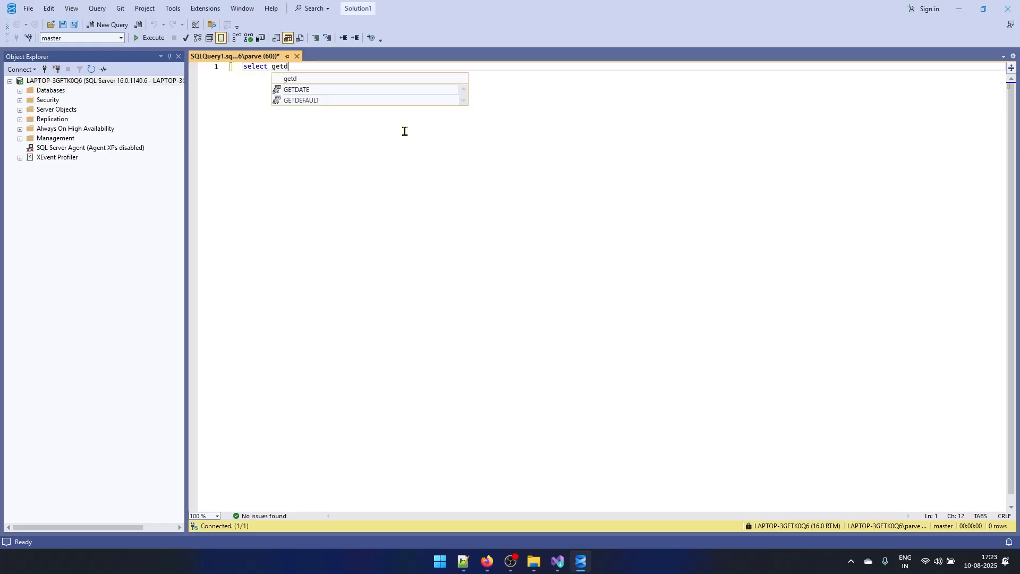
pyautogui.press('Down')
pyautogui.press('Tab')
pyautogui.write('()')
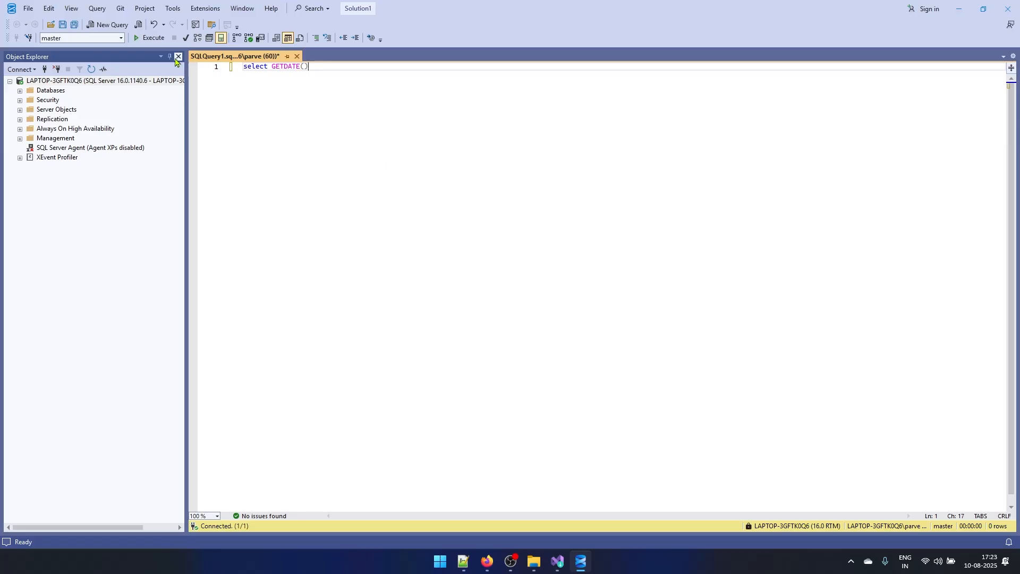
pyautogui.press('F5')
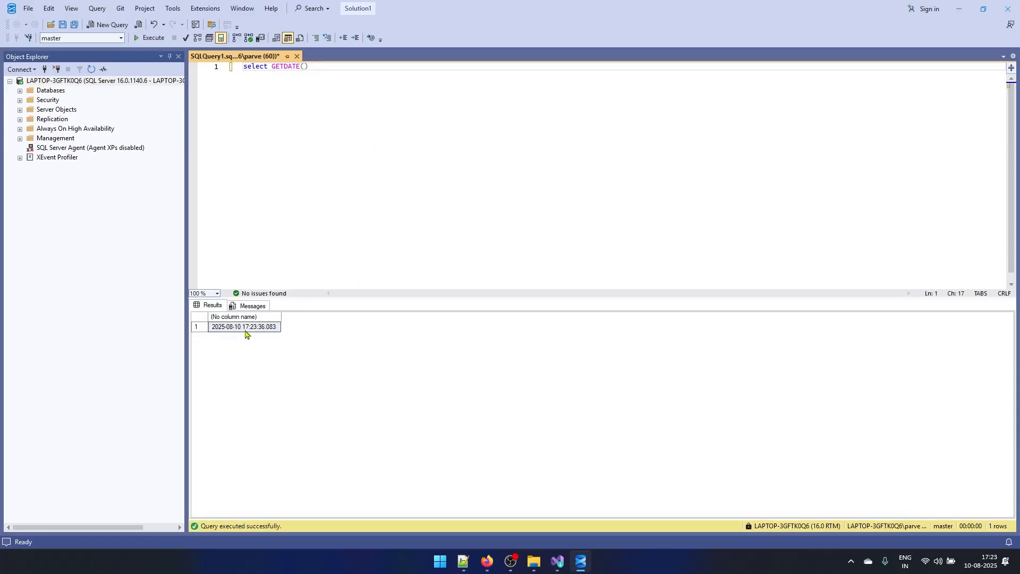
pyautogui.click(245, 331)
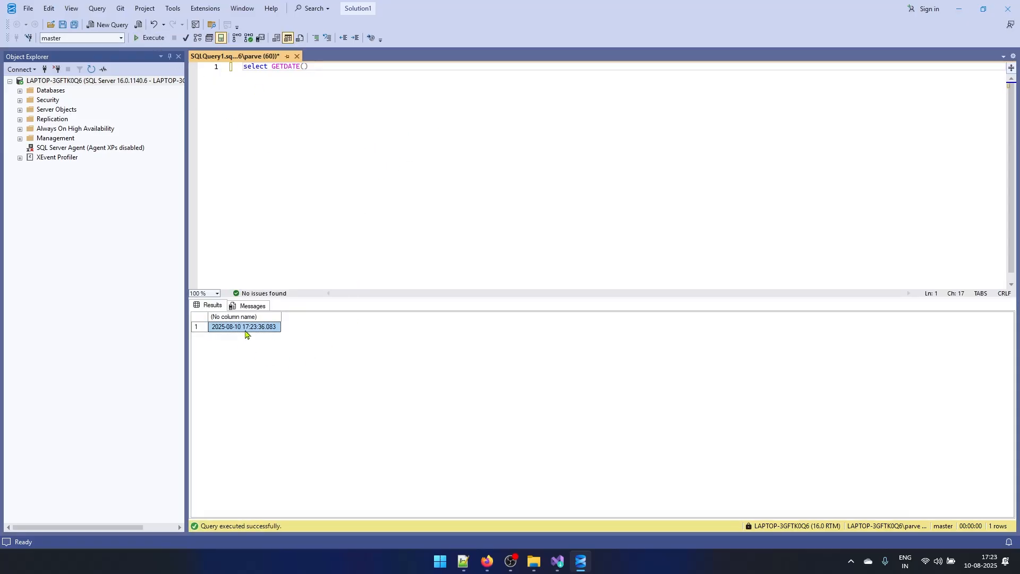
pyautogui.click(396, 204)
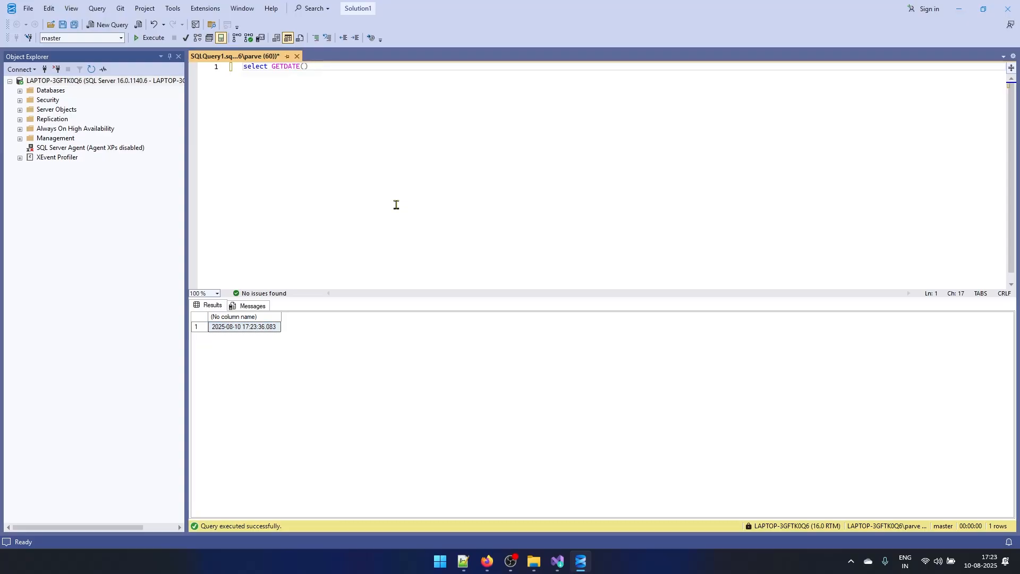